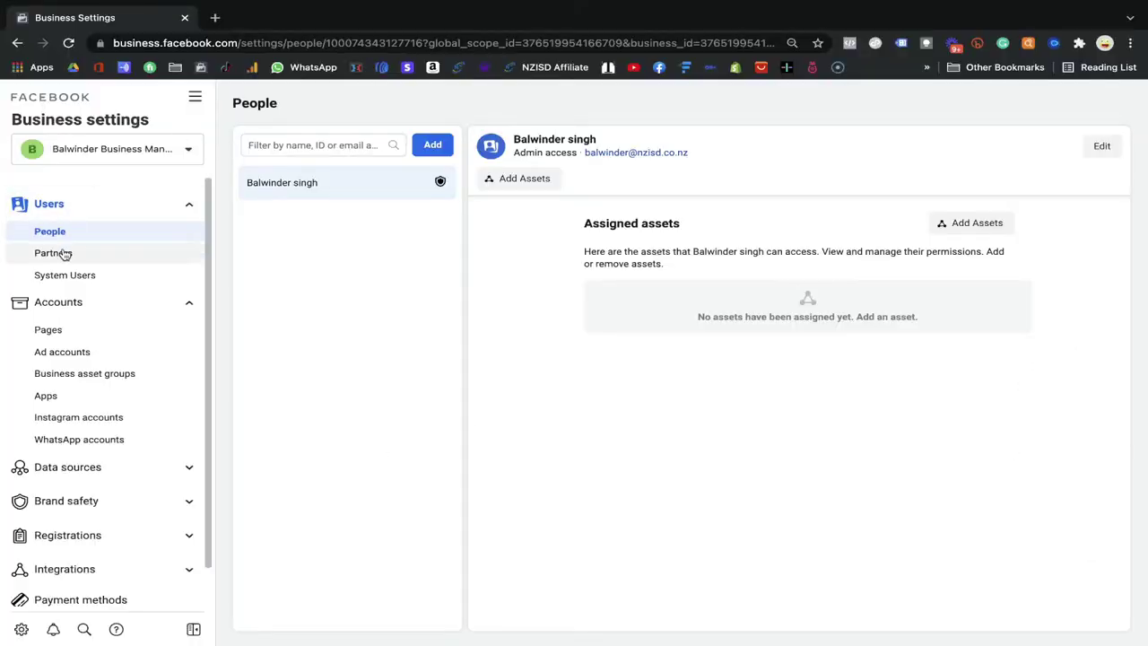
scroll(76, 251, "down", 3)
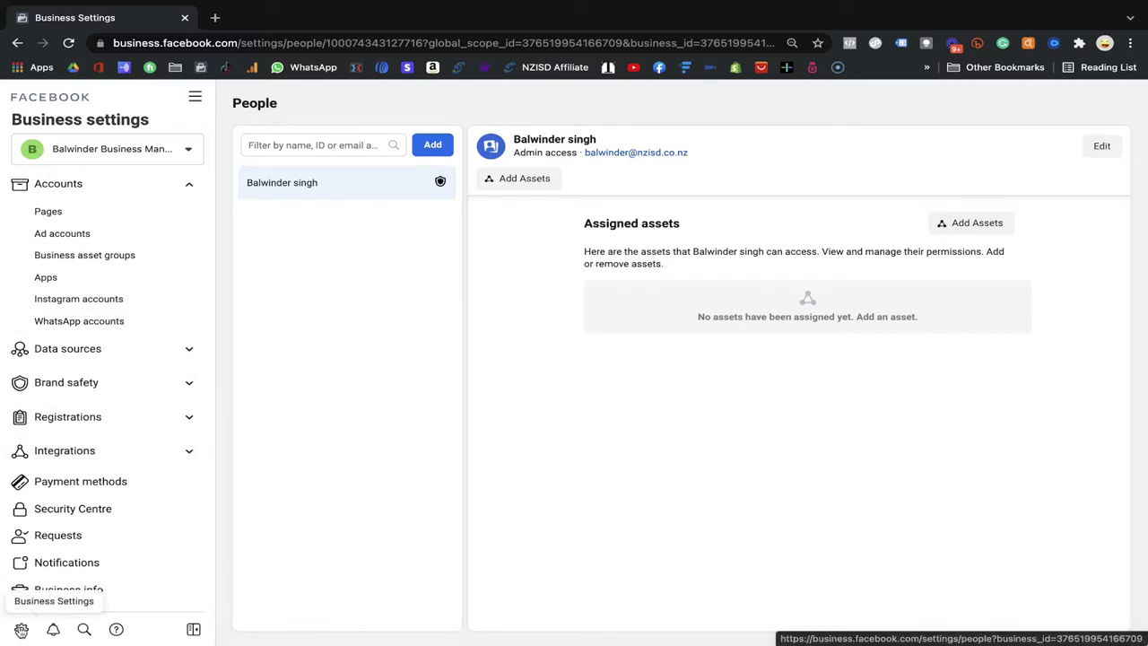
scroll(72, 281, "up", 3)
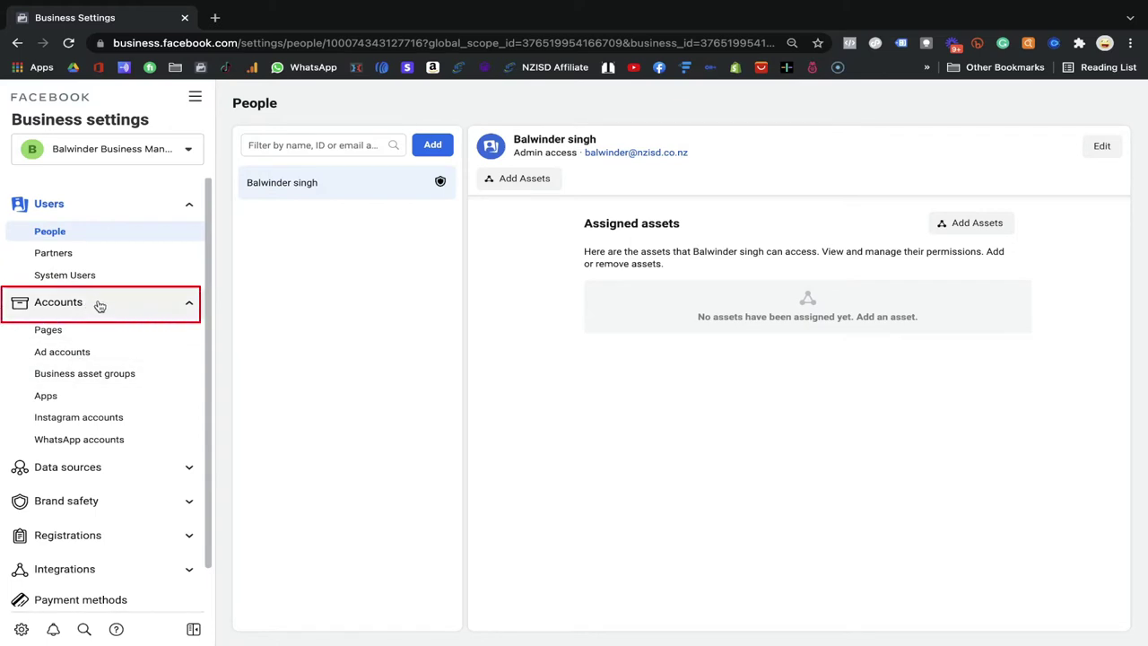
left_click(154, 311)
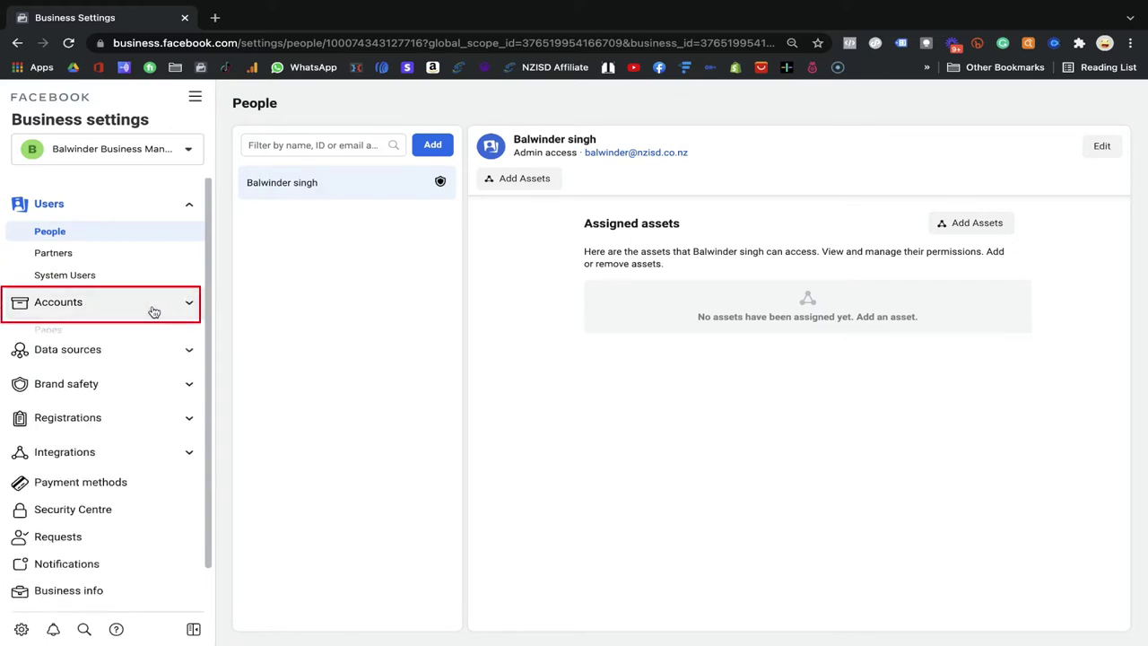
left_click(153, 311)
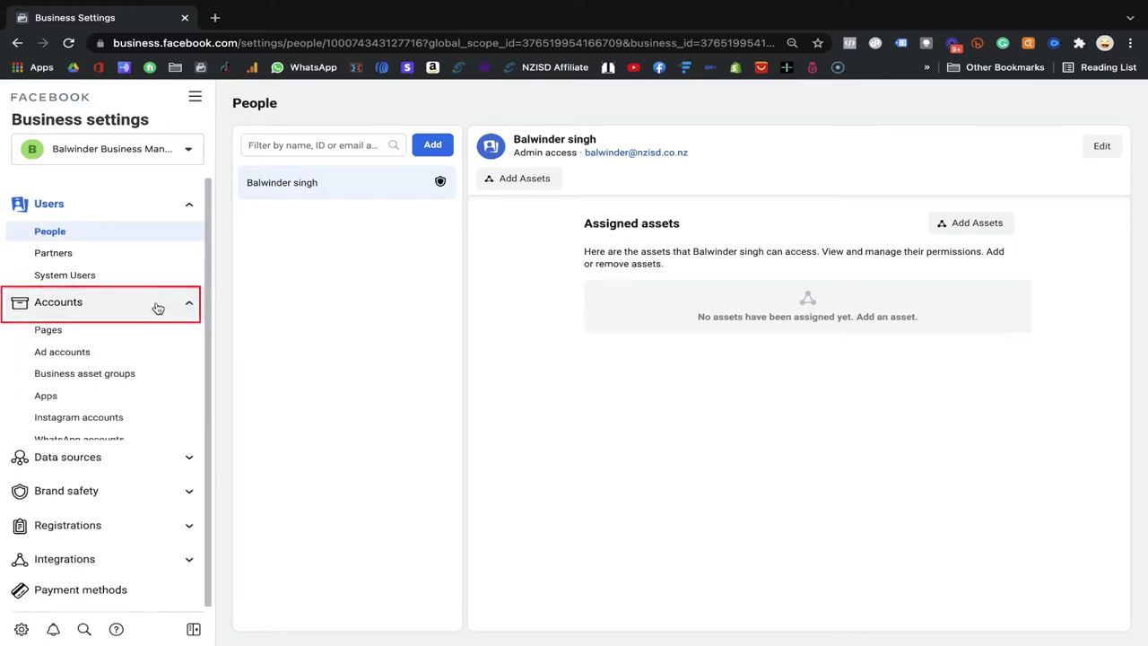
- Start creating a new ad account in the business settings and name it "FFC Company"
left_click(78, 356)
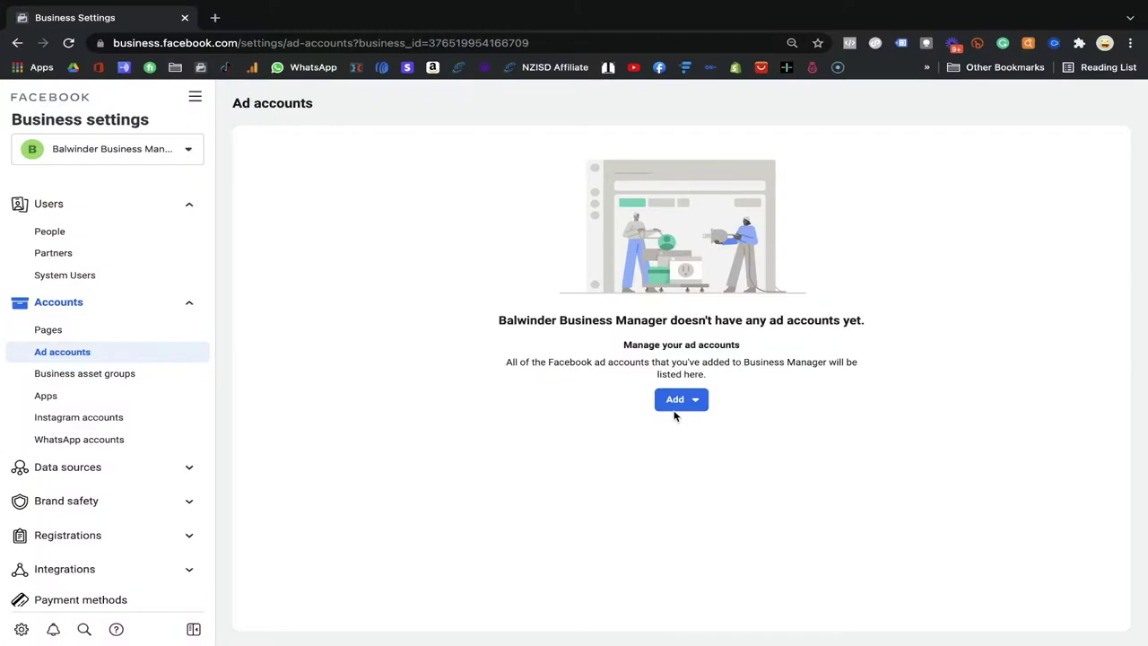
left_click(691, 403)
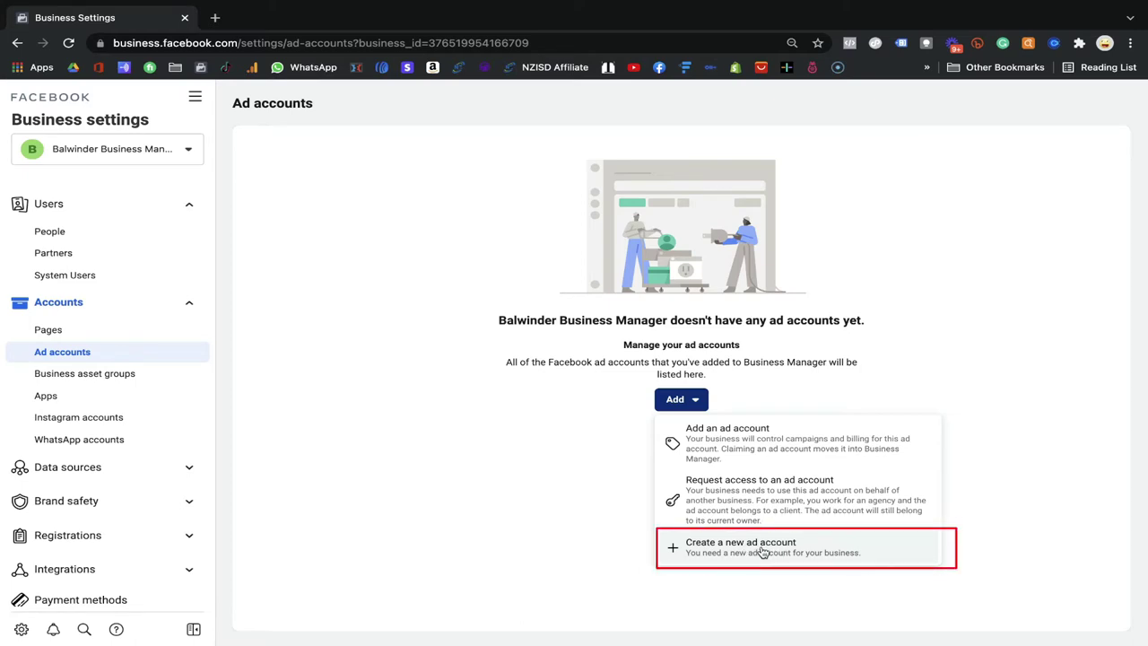
left_click(761, 549)
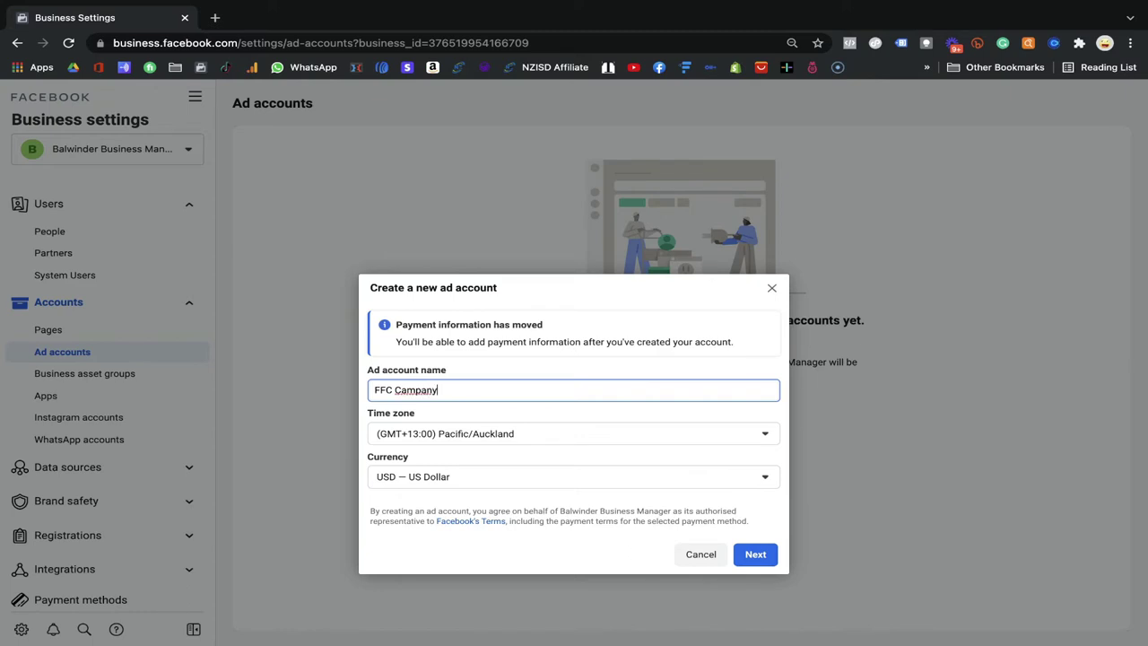
right_click(417, 388)
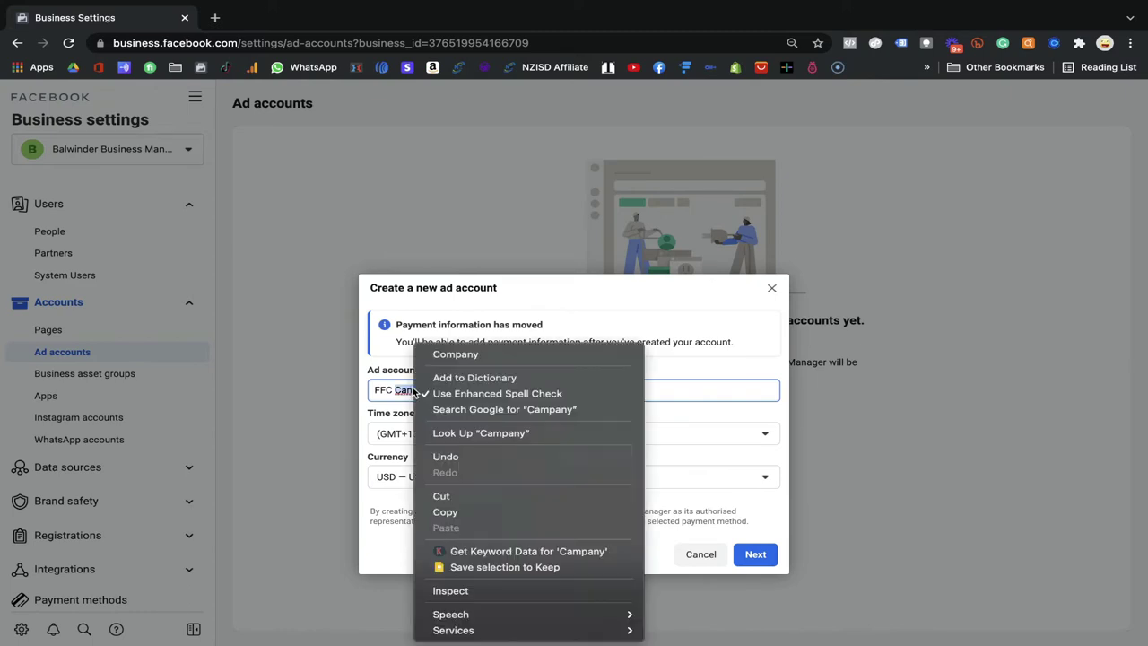
left_click(482, 356)
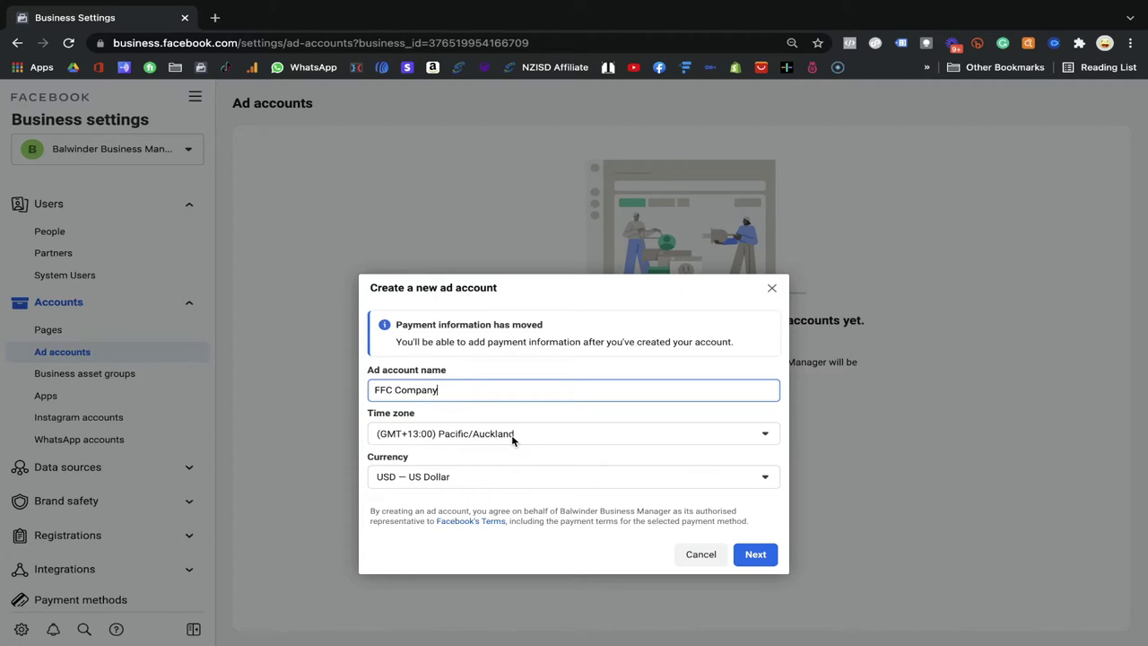
- Set the new ad account's currency to NZD — New Zealand Dollar and create it for use by My business
left_click(510, 478)
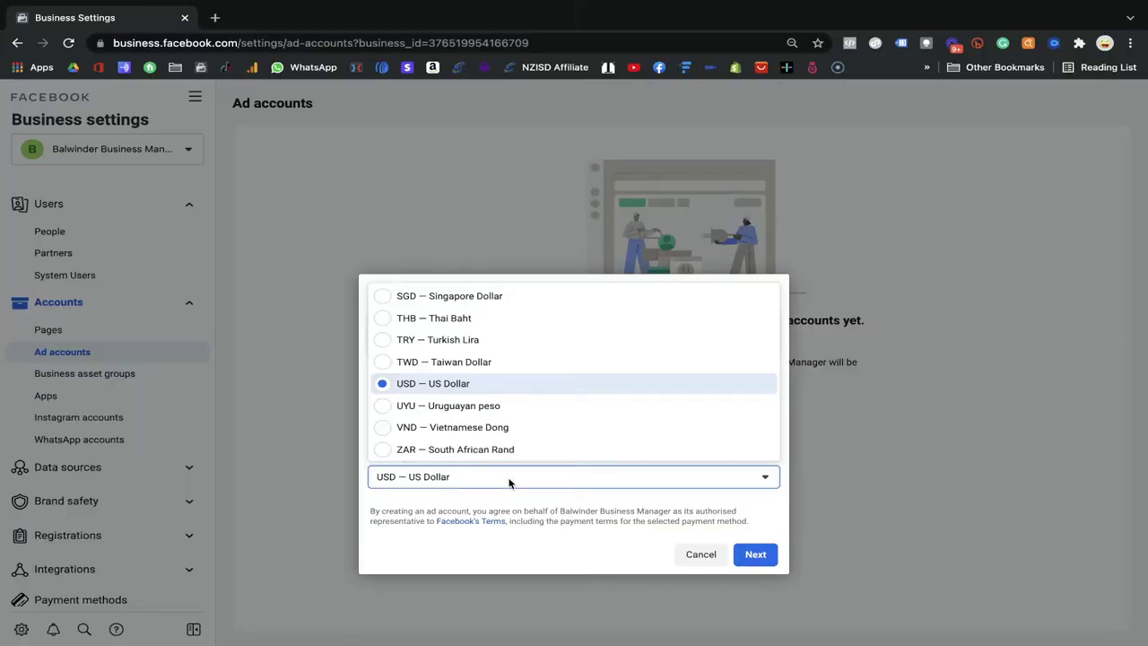
scroll(492, 418, "up", 5)
scroll(512, 418, "up", 3)
left_click(515, 389)
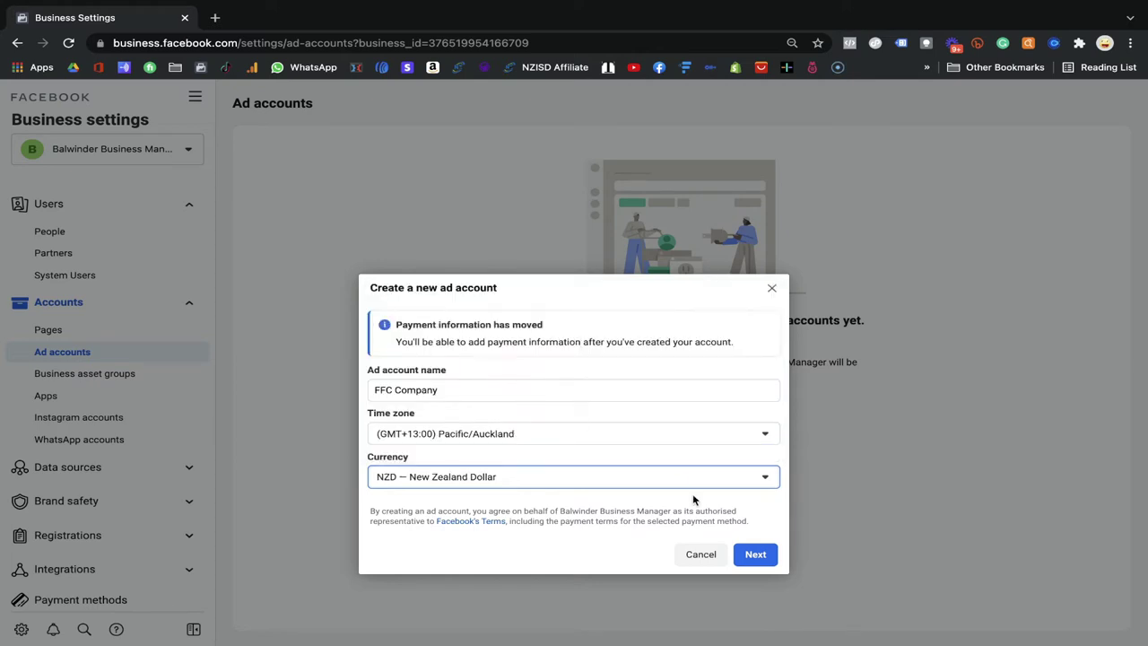
left_click(755, 553)
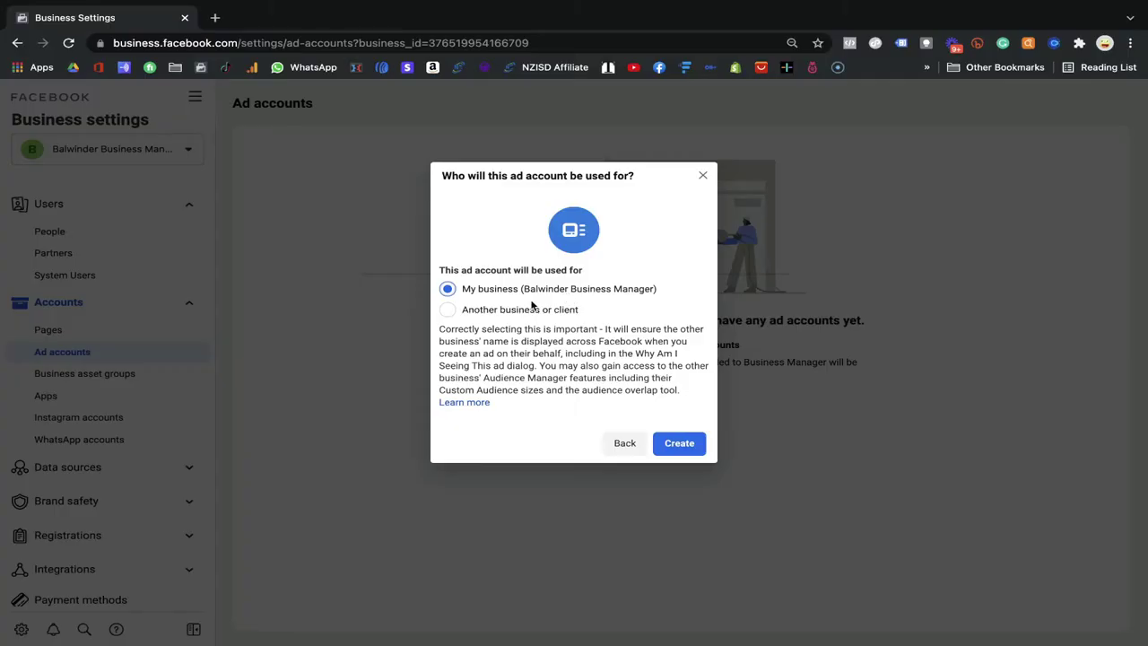
left_click(680, 448)
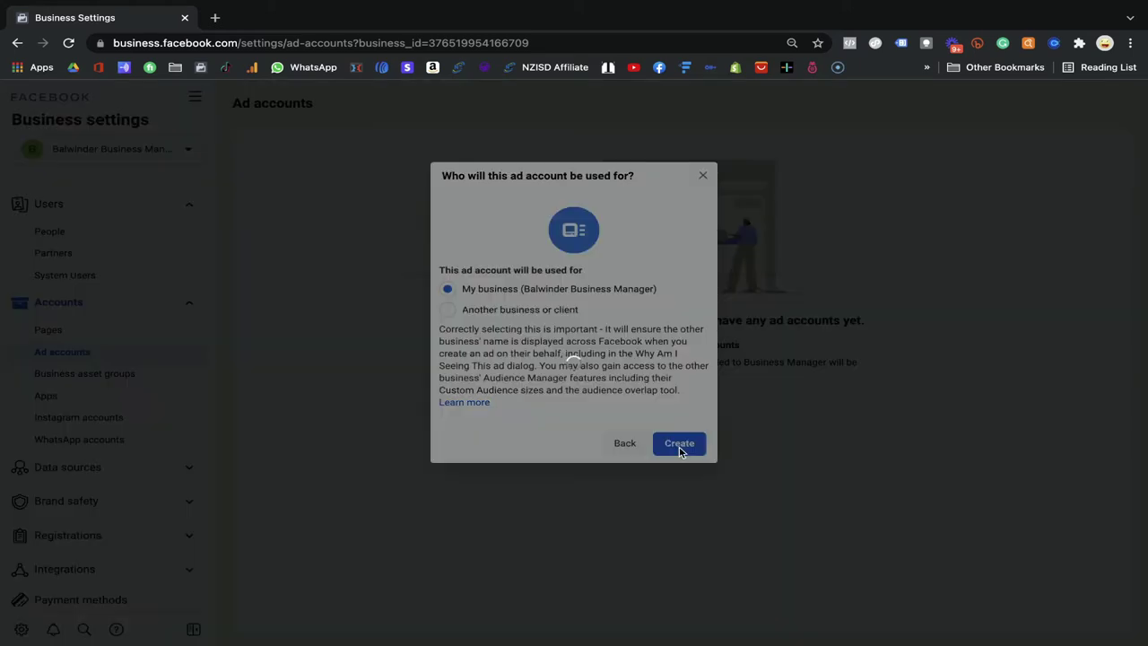
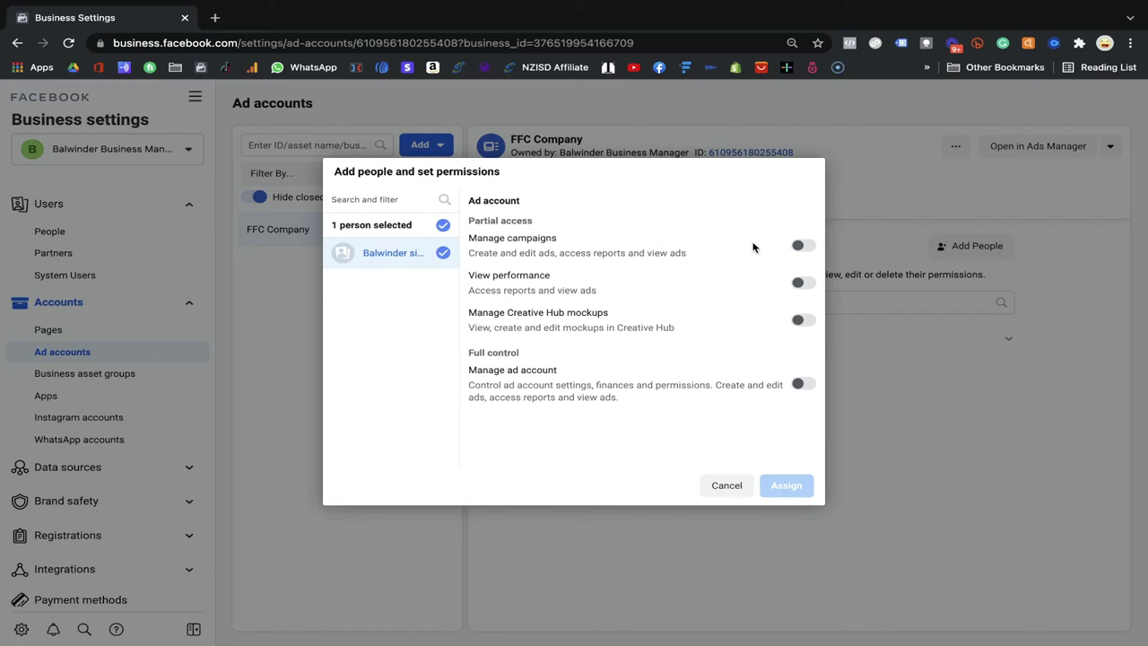
- Assign the selected person full control with Manage ad account, and exit the setup without adding payment information
left_click(802, 383)
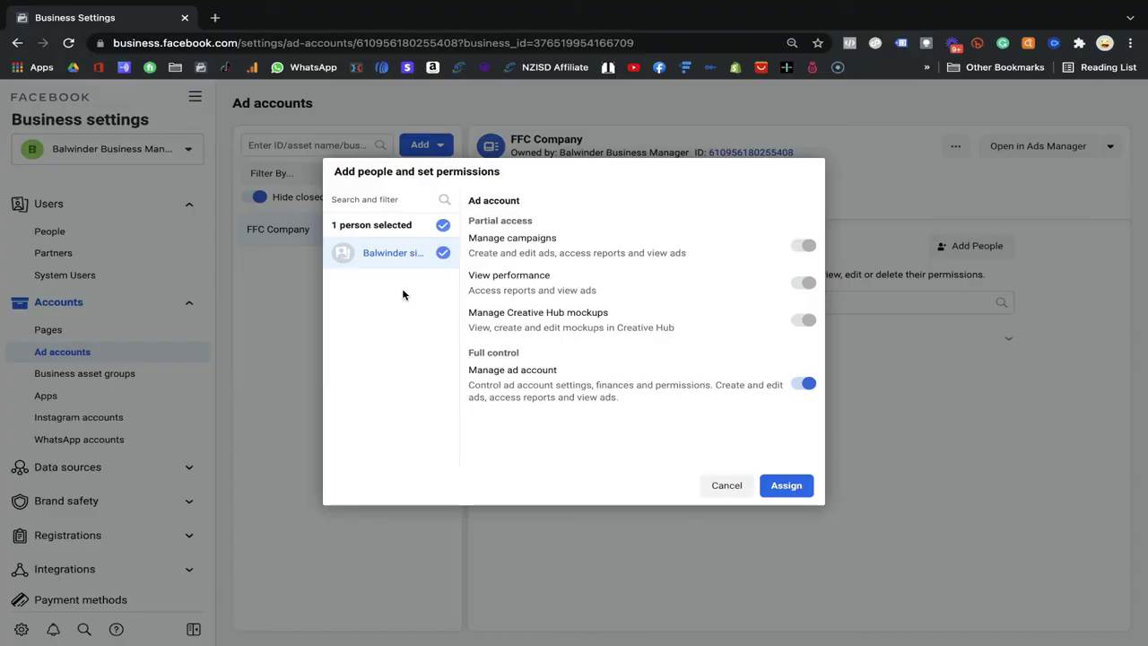
left_click(787, 485)
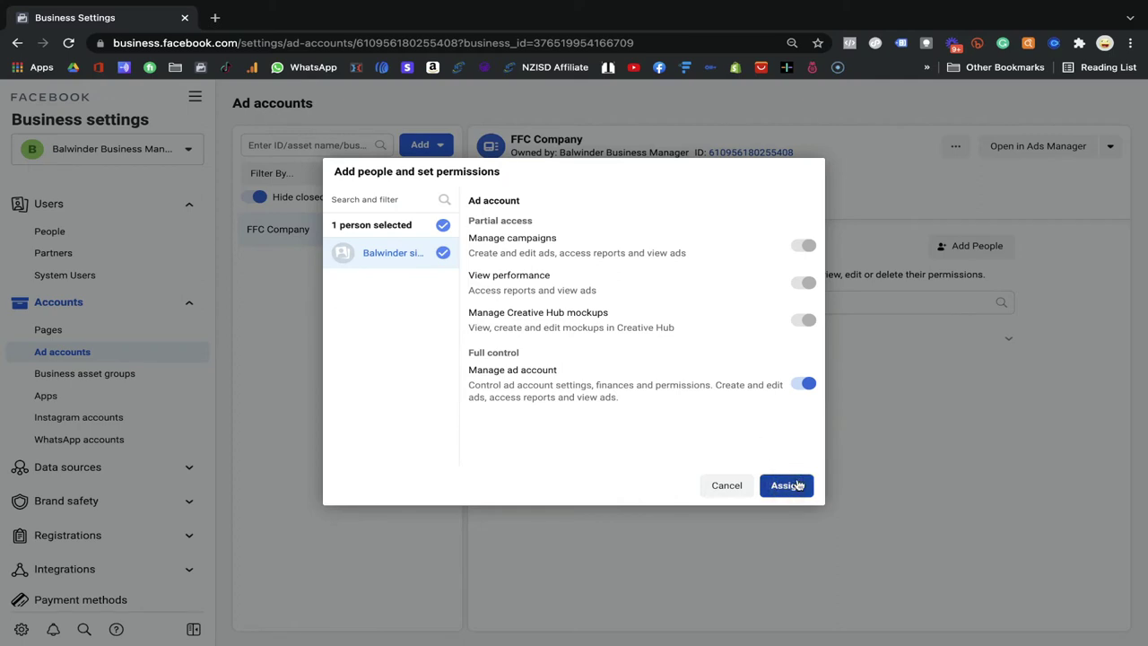
left_click(798, 484)
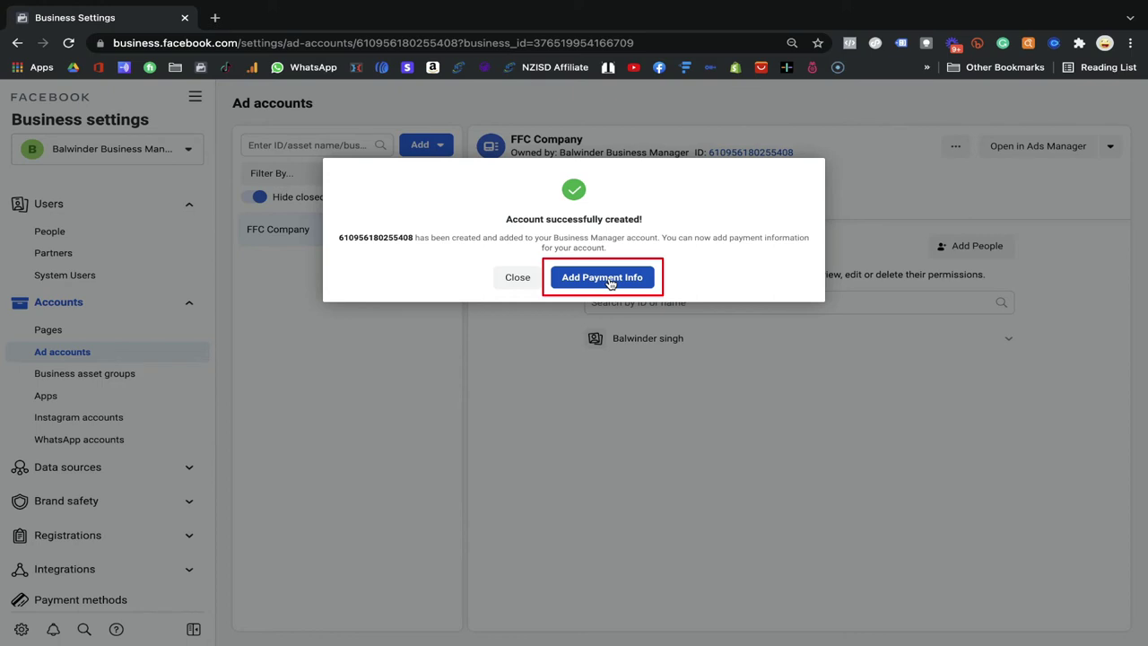
left_click(520, 278)
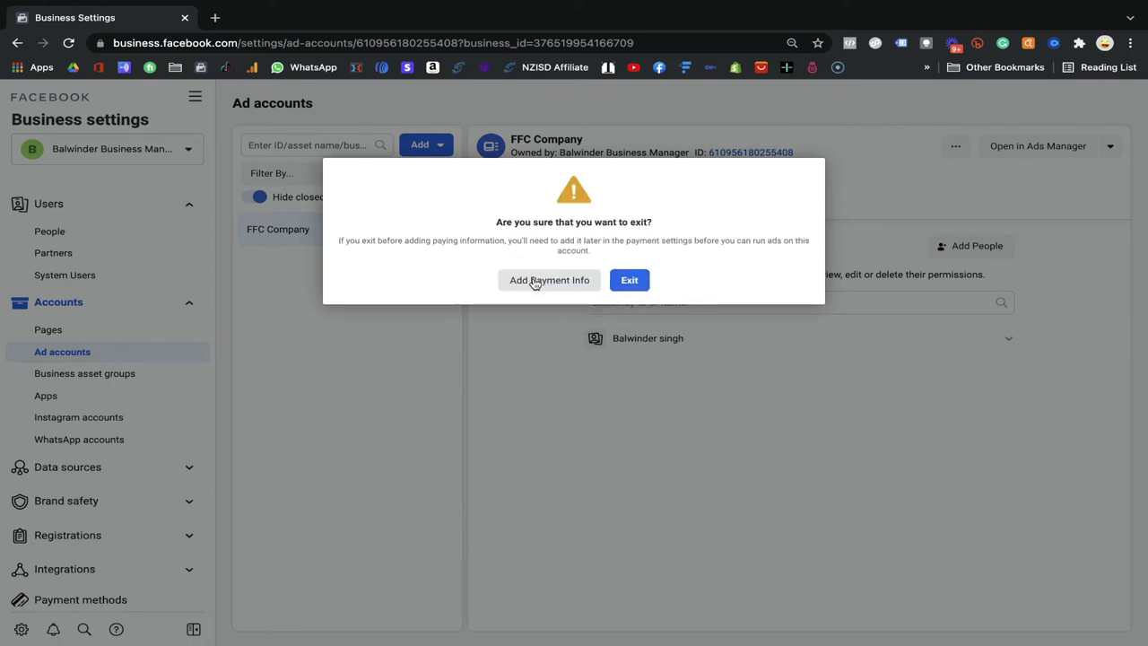
left_click(628, 280)
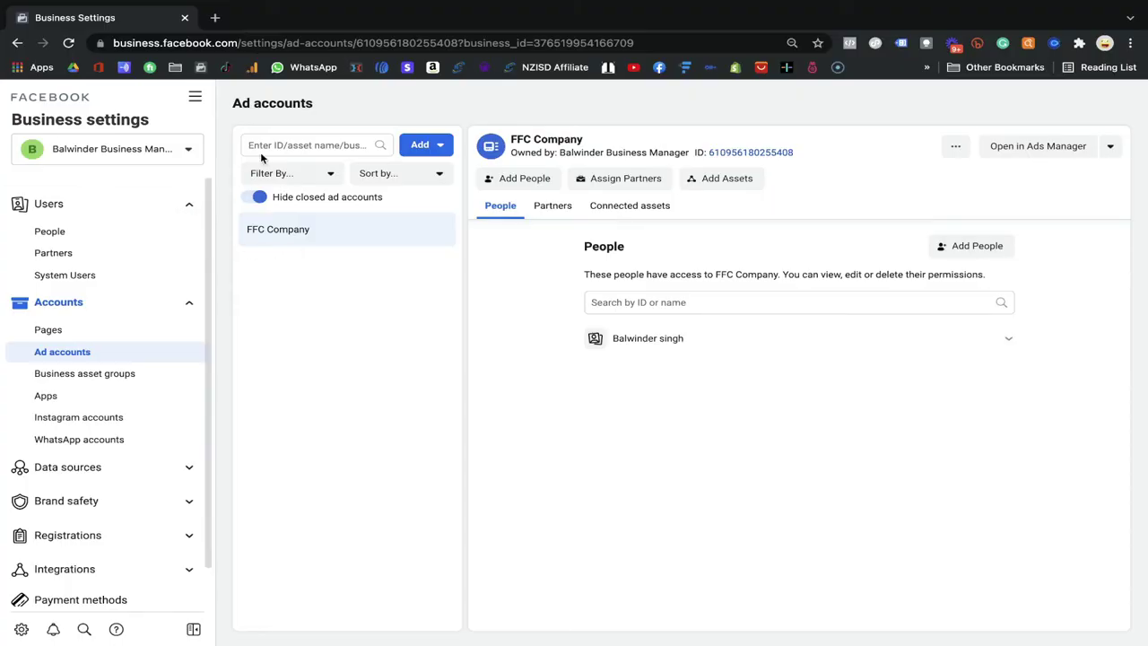
- Reload the business settings, go to the Business Manager home page and open the FFC Company account in Ads Manager
left_click(69, 43)
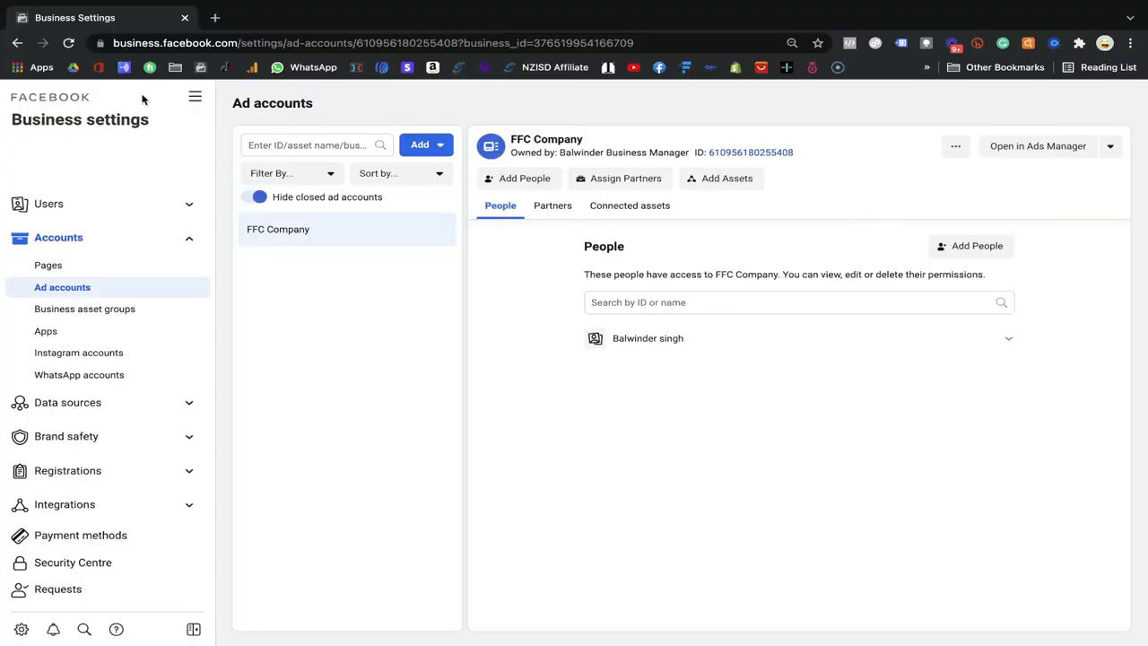
left_click(72, 103)
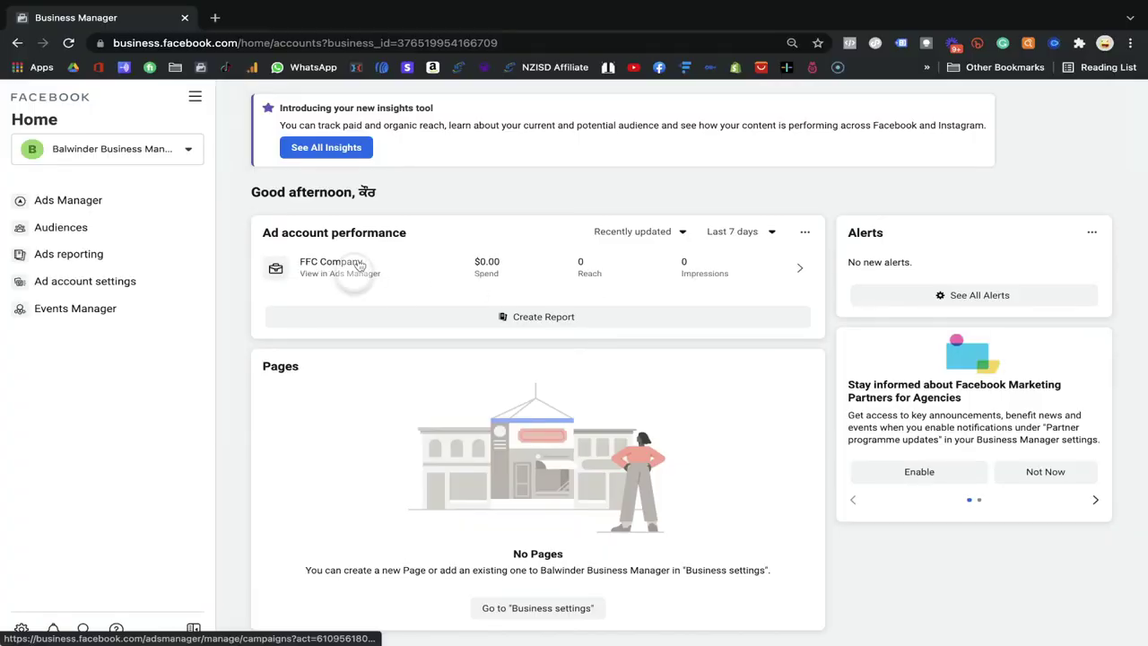
left_click(357, 261)
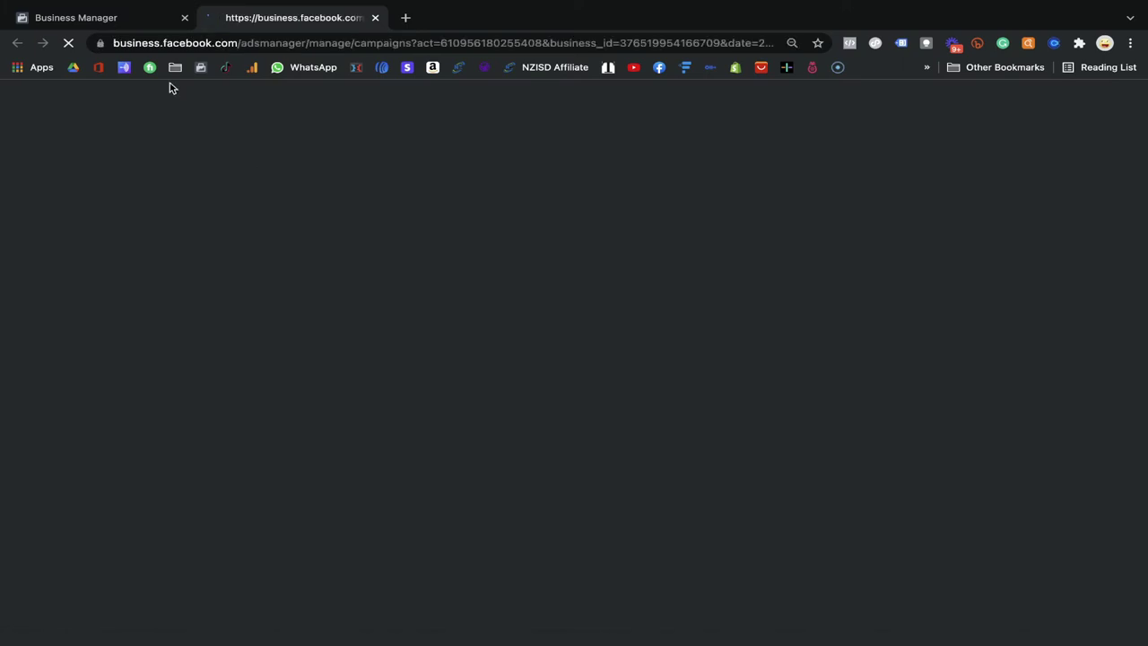
left_click(157, 23)
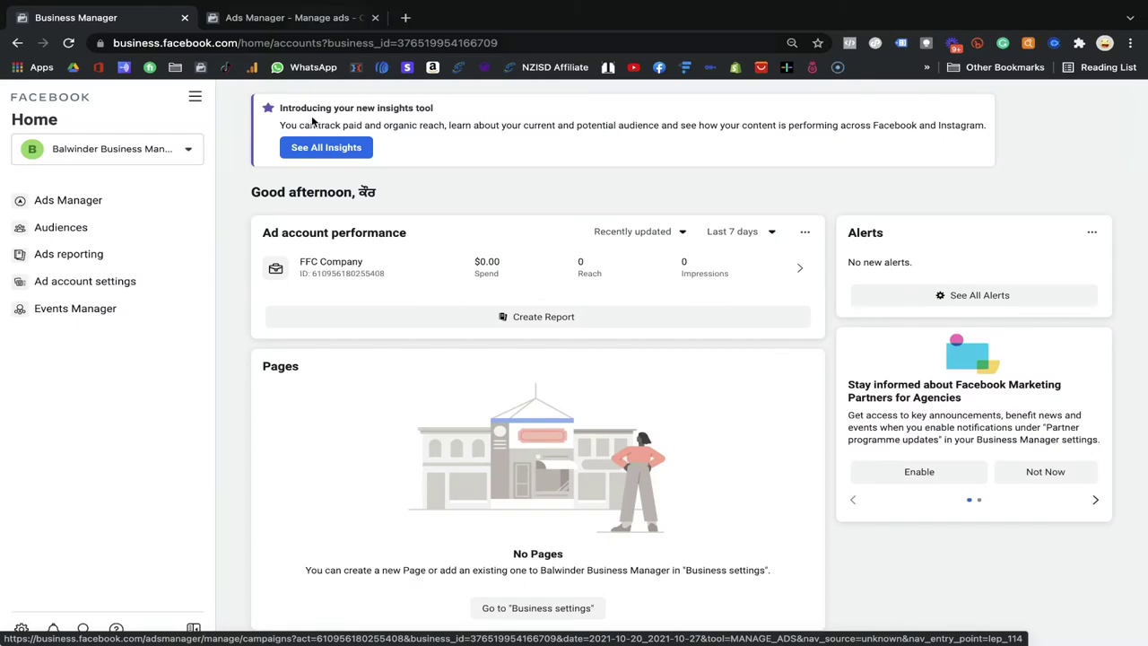
left_click(300, 19)
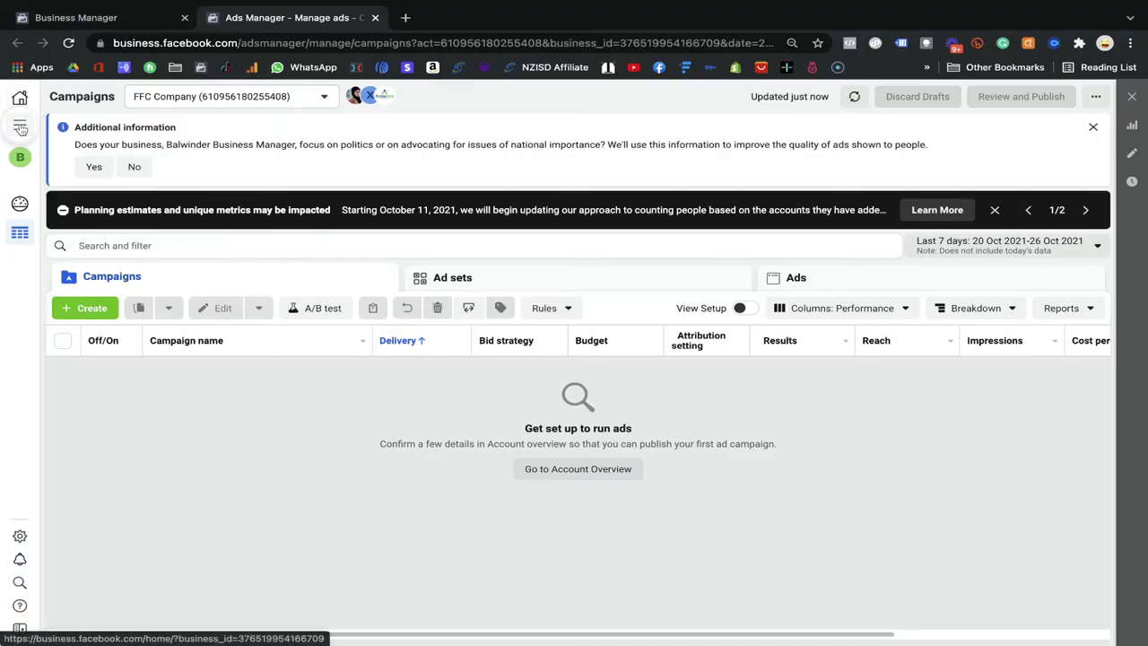
- Open the payment settings from Billing for the FFC Company ad account and start adding a payment method
left_click(20, 127)
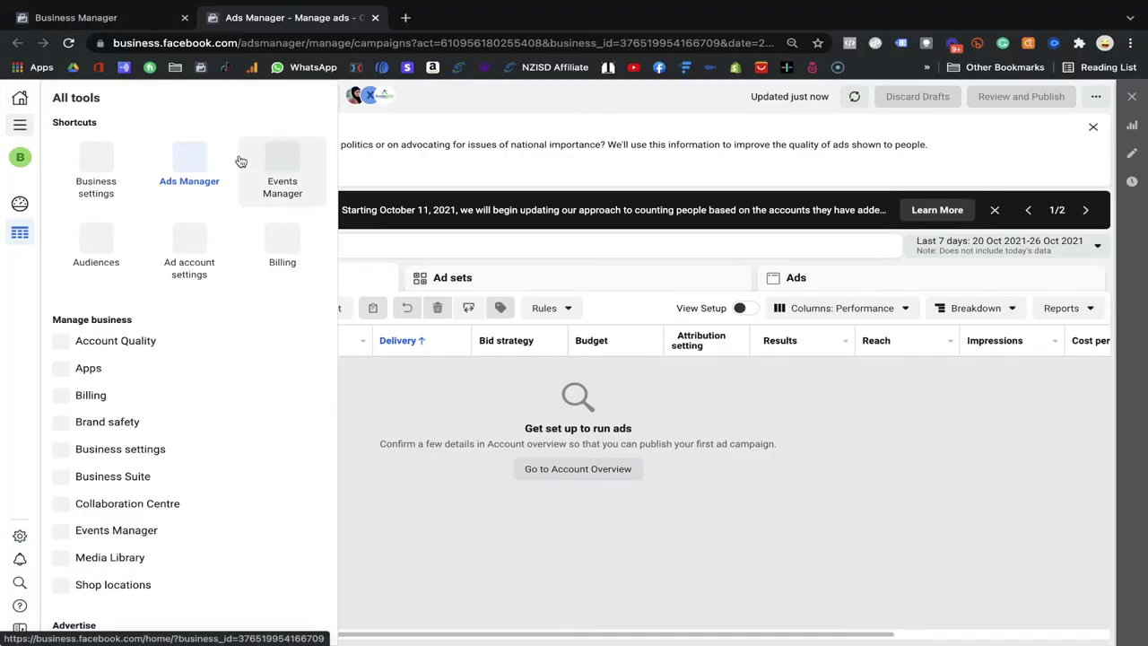
left_click(288, 245)
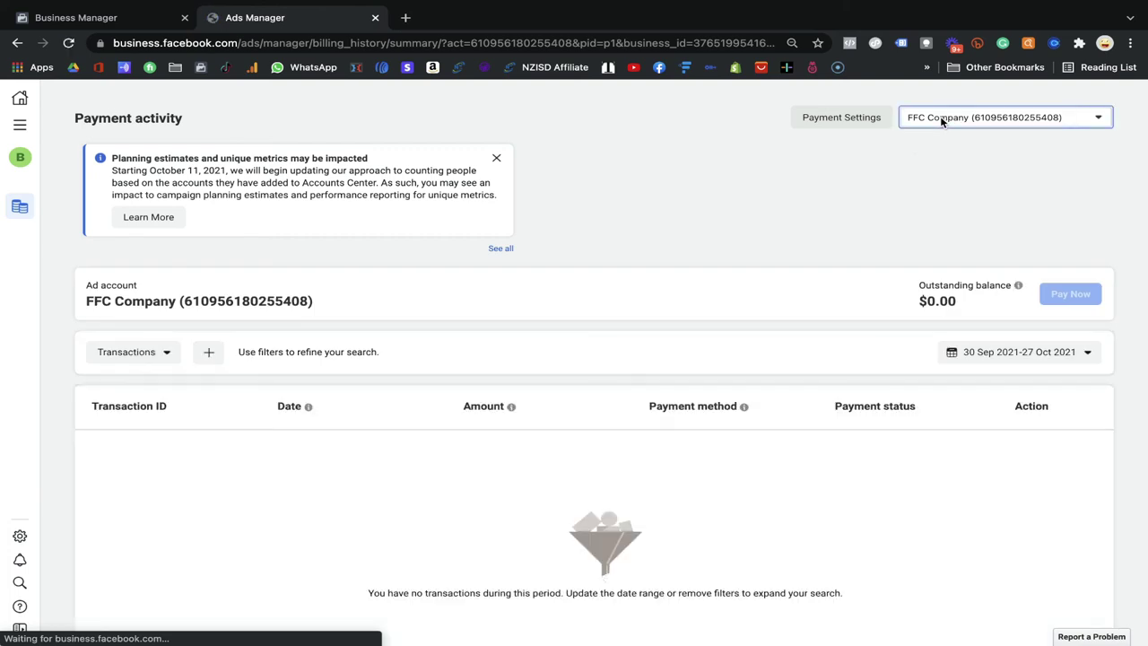
left_click(950, 122)
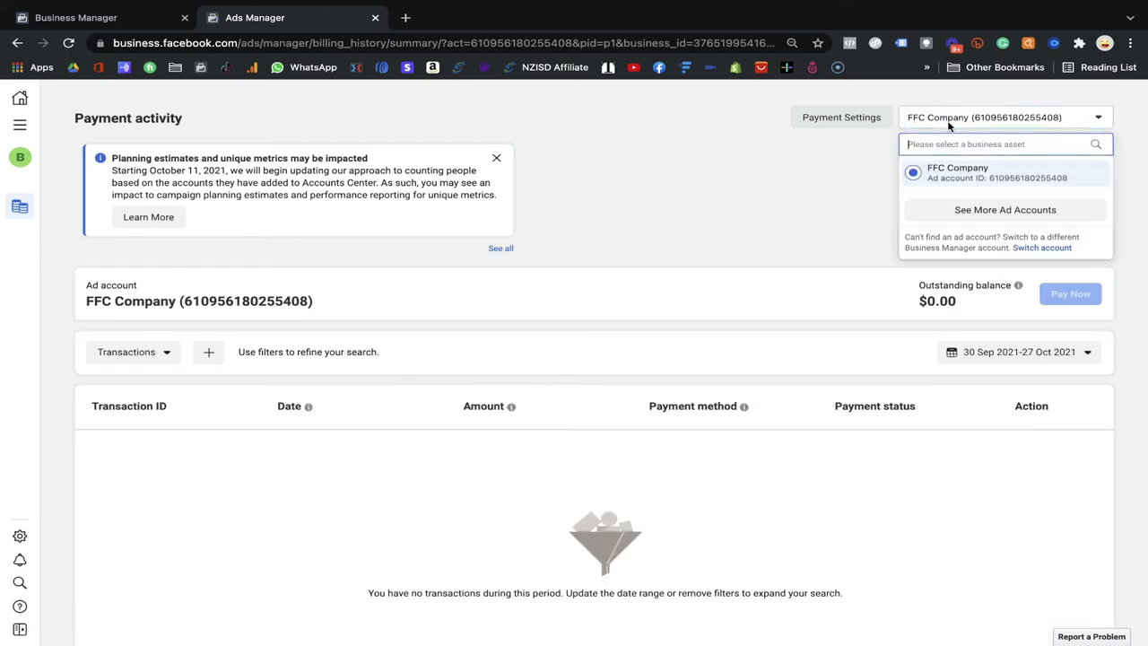
left_click(917, 179)
left_click(846, 120)
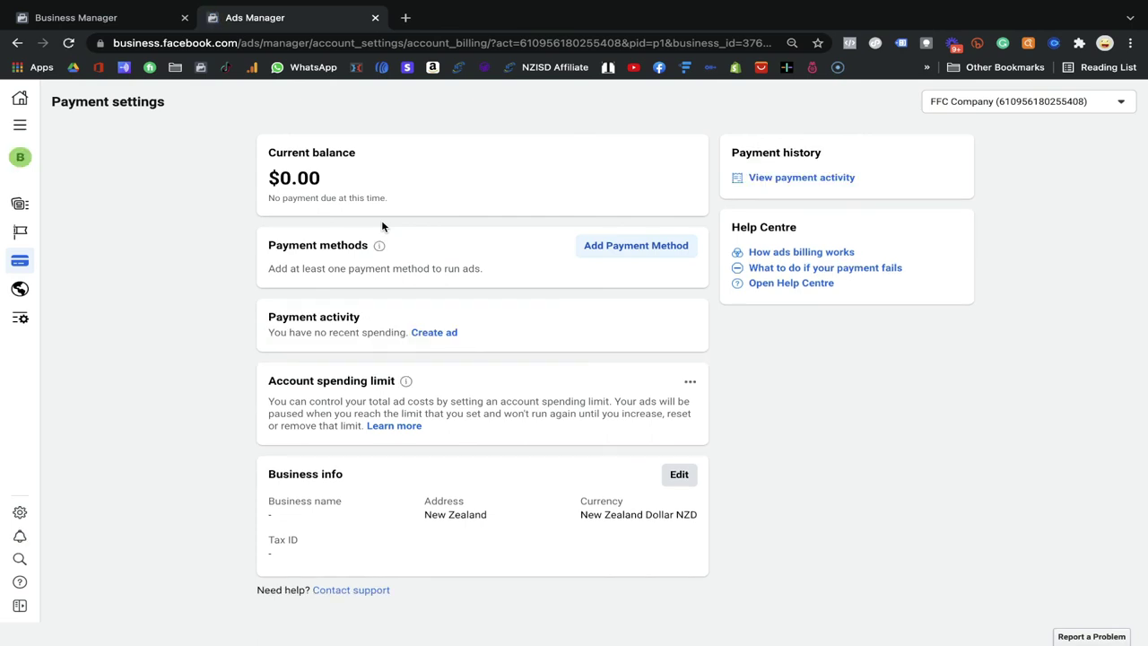
left_click(638, 250)
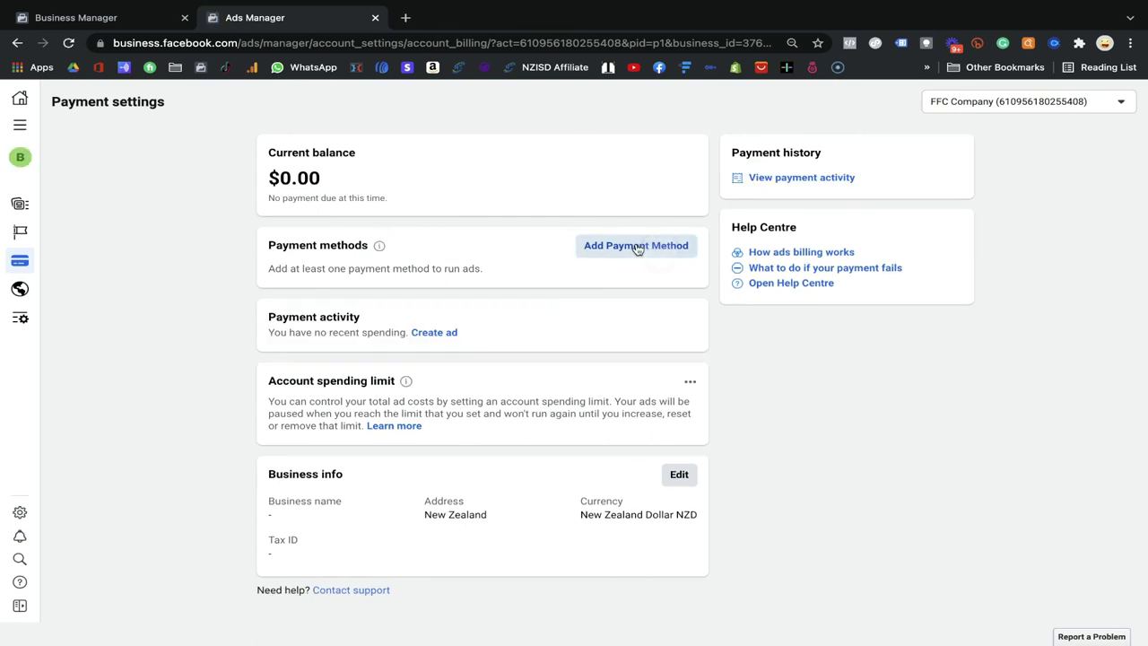